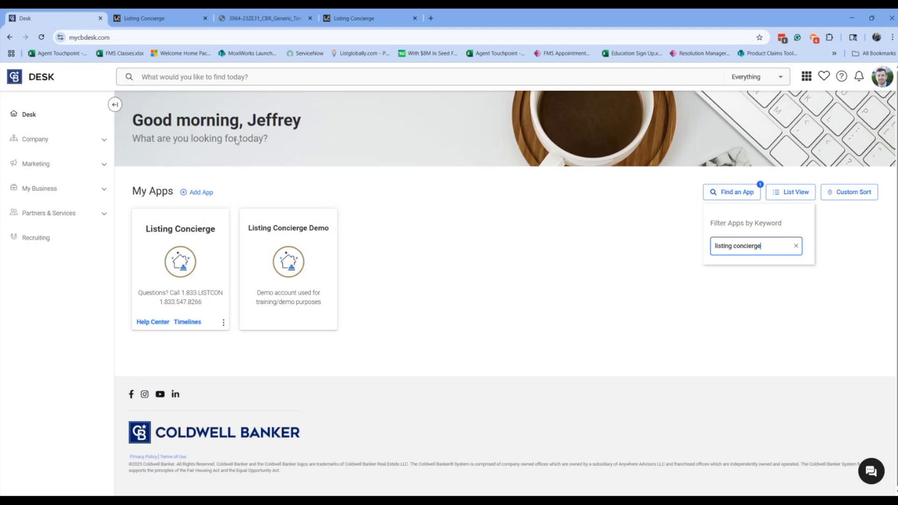
- Dismiss the app keyword filter box and open the Listing Concierge app
click(113, 264)
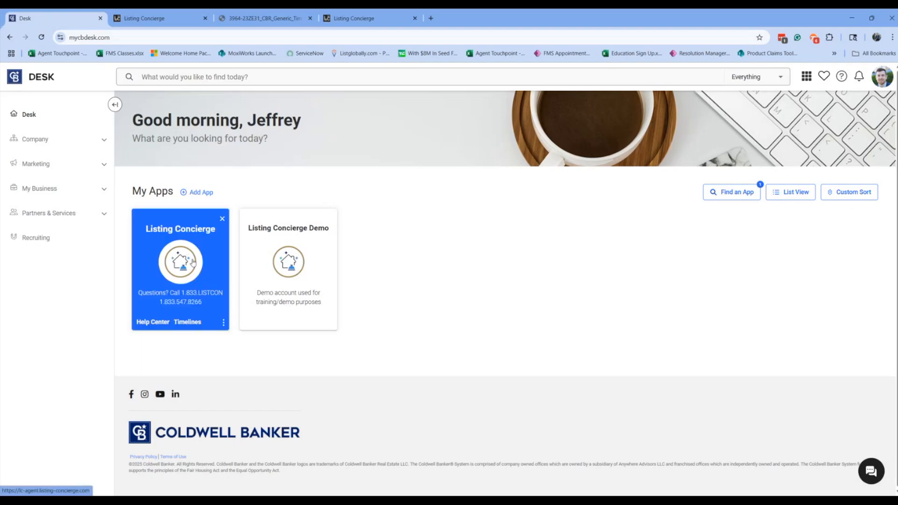
click(192, 262)
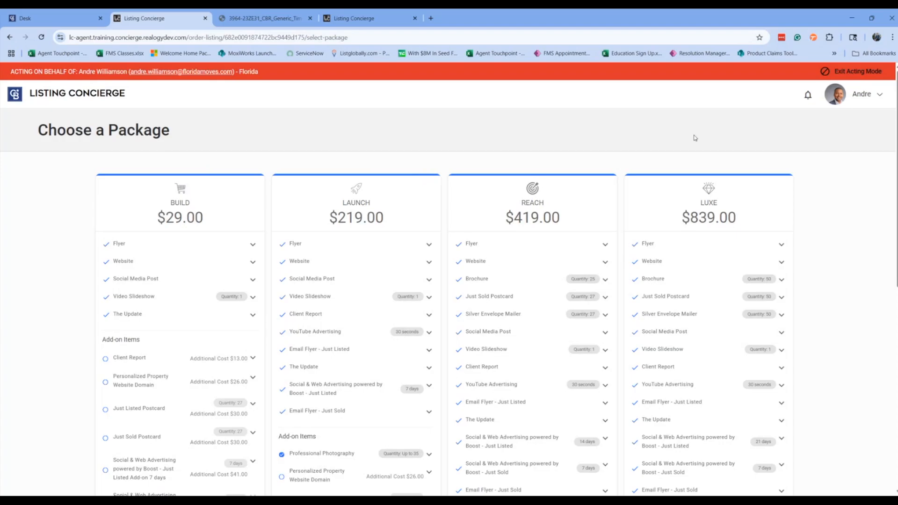
- Review the package contents and add the Just Listed Postcard add-on to the Launch package
scroll(627, 168, down, 1)
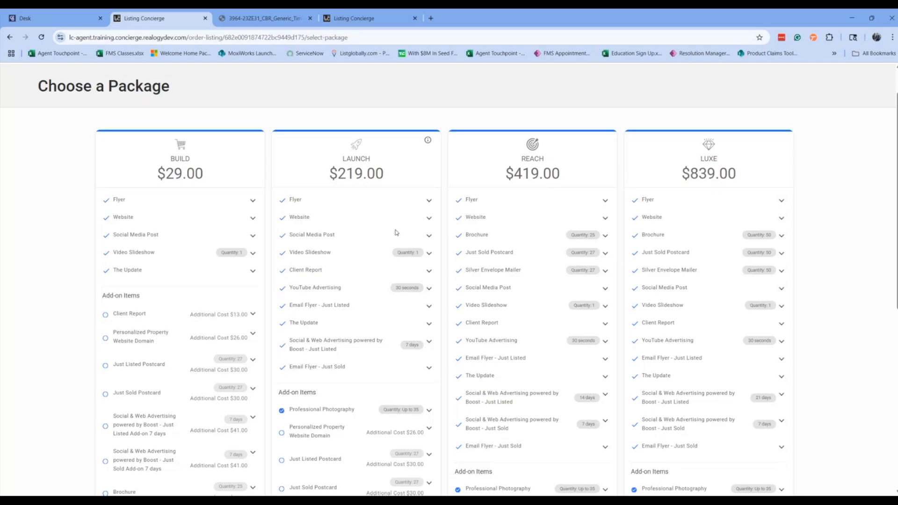
scroll(369, 290, down, 1)
scroll(369, 295, down, 1)
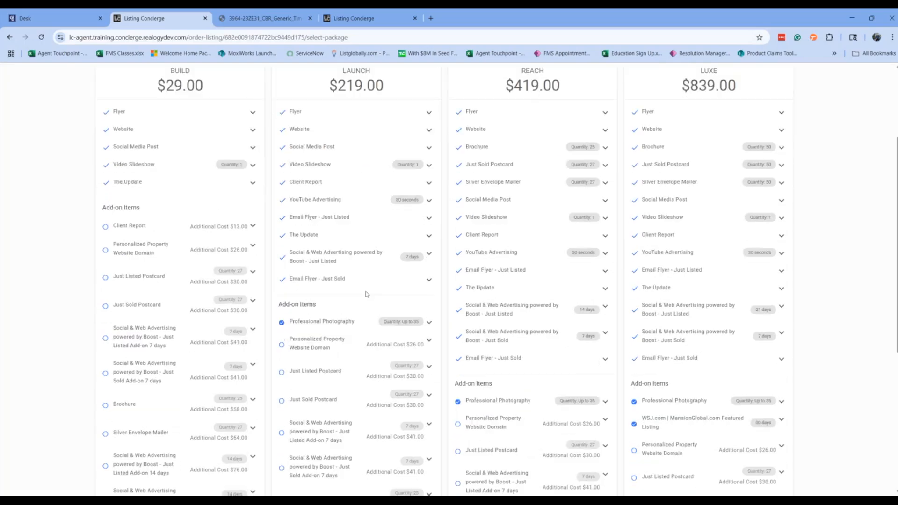
click(282, 373)
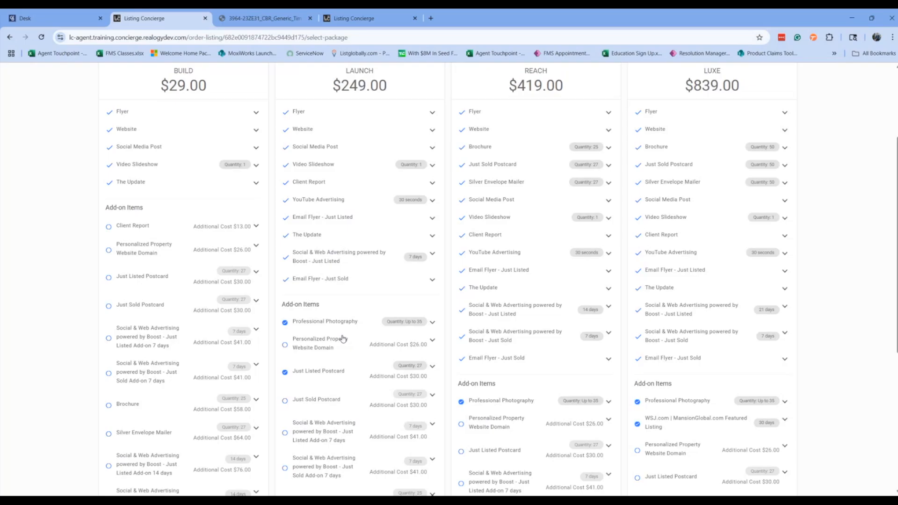
scroll(343, 339, up, 1)
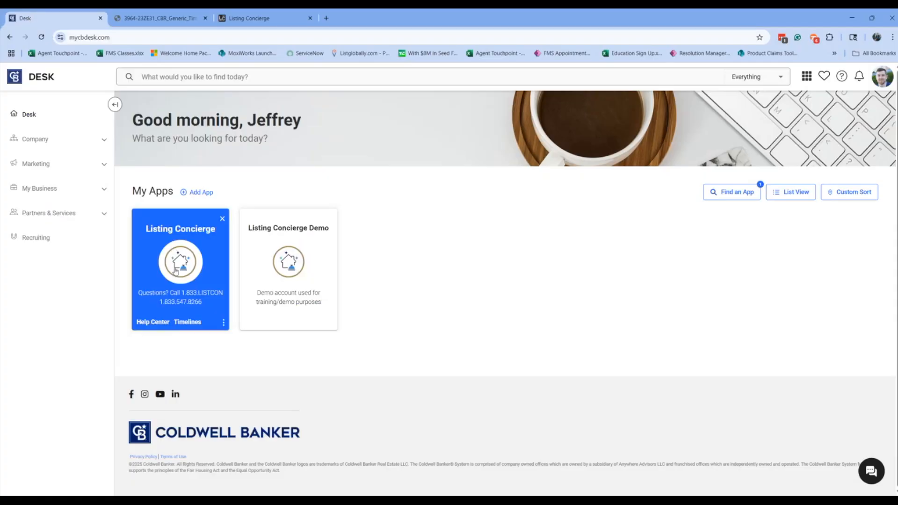
- Open the Timelines reference for Listing Concierge from My Apps
click(188, 322)
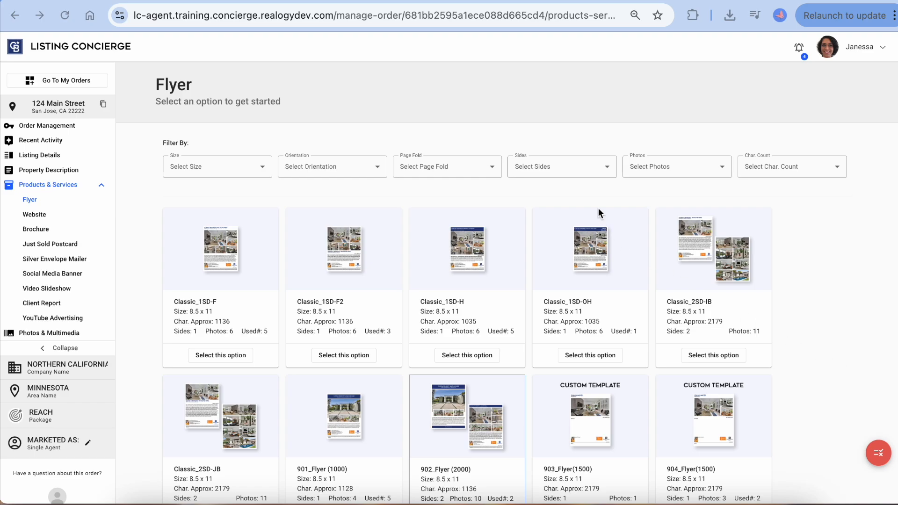
- Filter the flyer designs to 2 Sides and confirm 902_Flyer (2000) as the chosen template
click(603, 172)
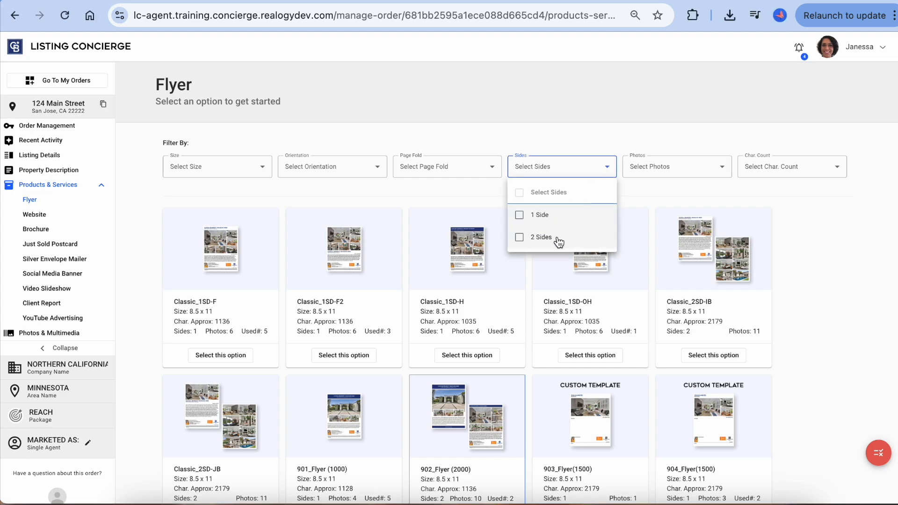
click(559, 238)
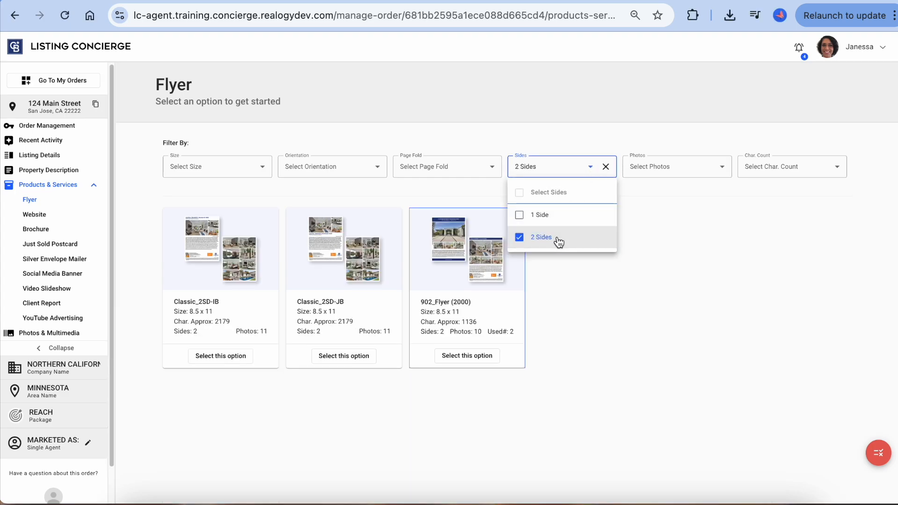
click(540, 295)
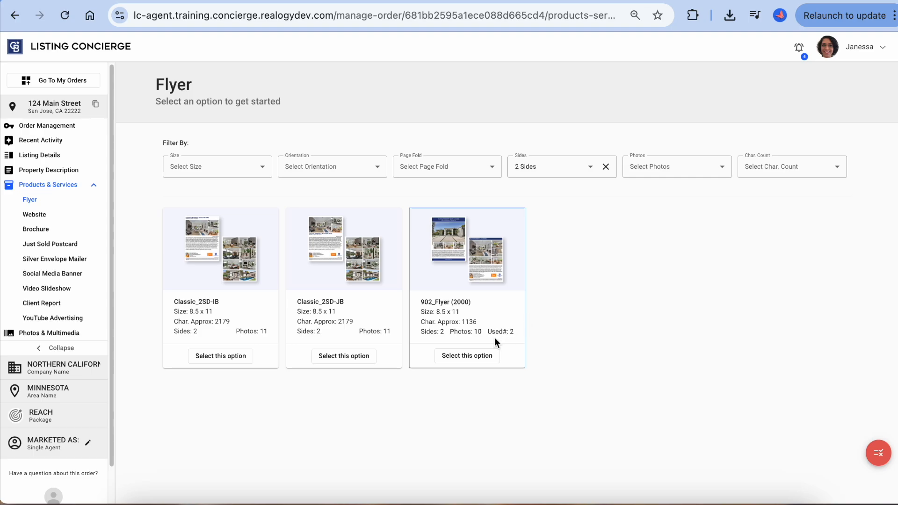
click(477, 357)
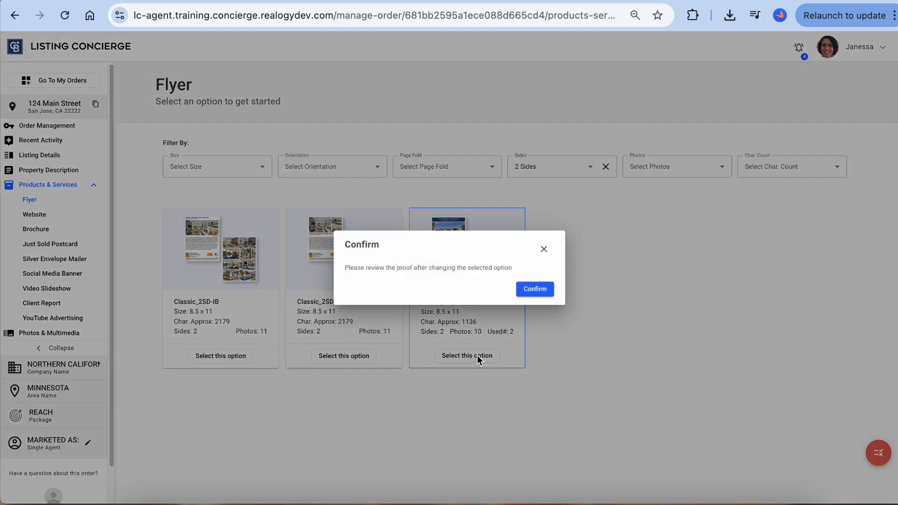
click(532, 291)
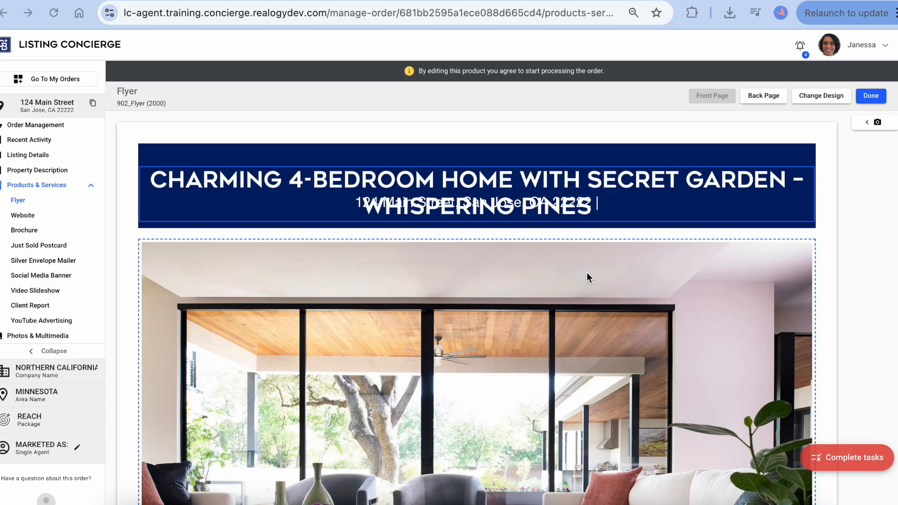
- Shorten the flyer's front page headline to "Charming 4-Bedroom Home" and save it
click(529, 189)
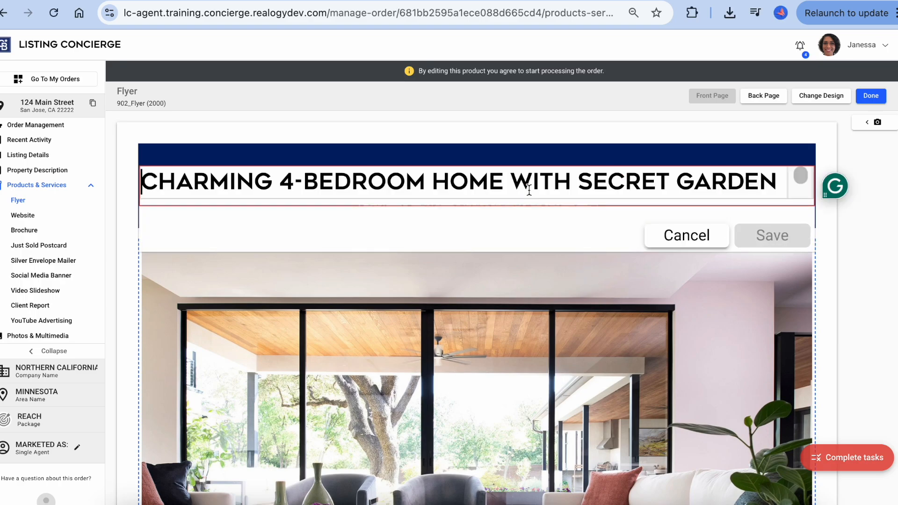
drag(509, 180, 829, 202)
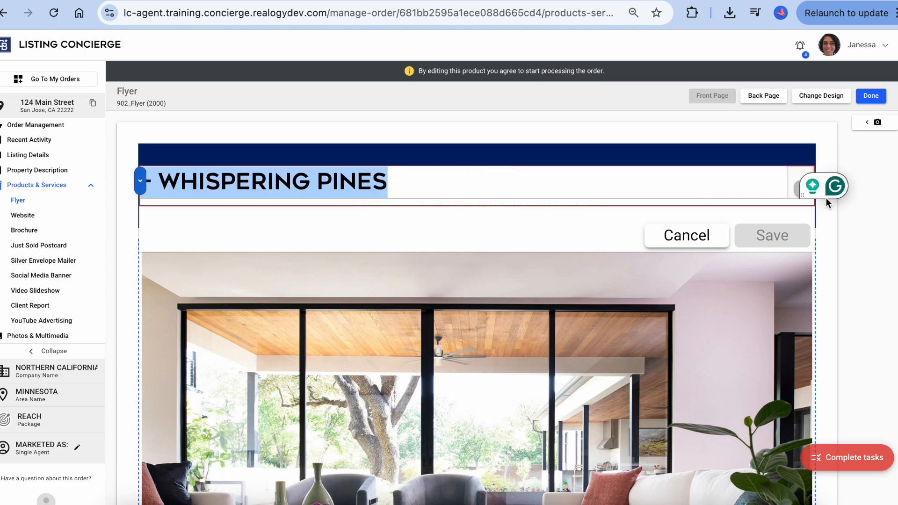
key(BackSpace)
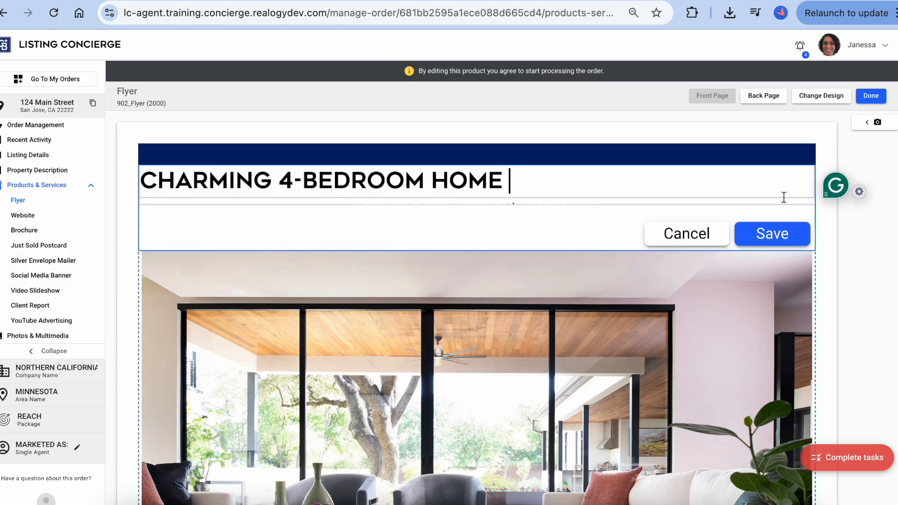
click(774, 239)
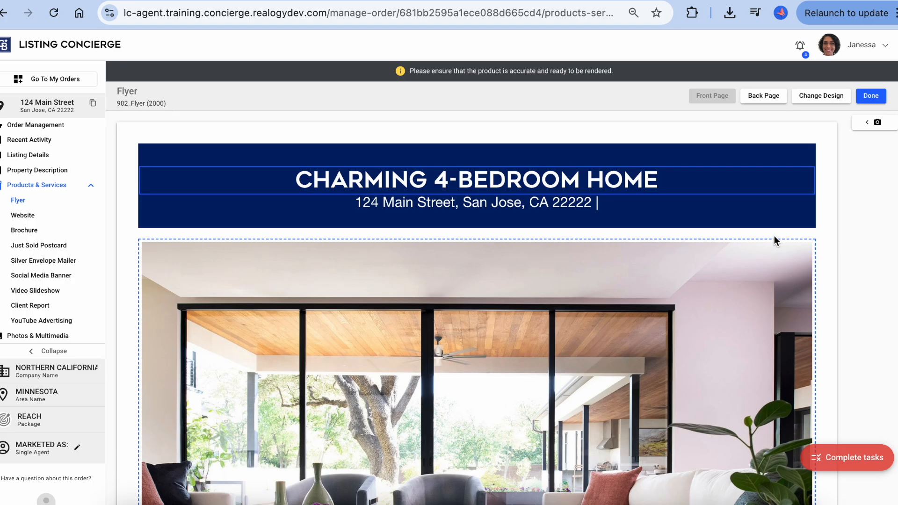
- Look over the flyer's front page, switch to its back page and expand the photo gallery
scroll(774, 240, down, 10)
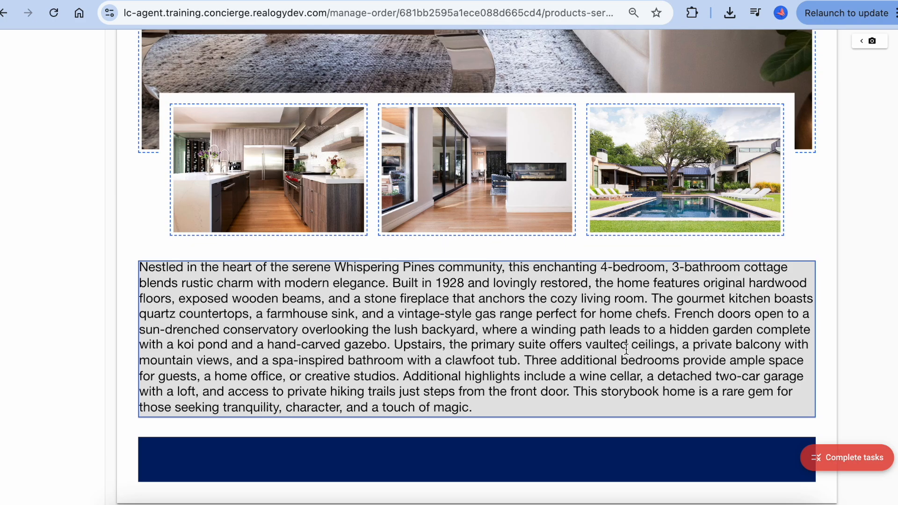
scroll(626, 348, up, 10)
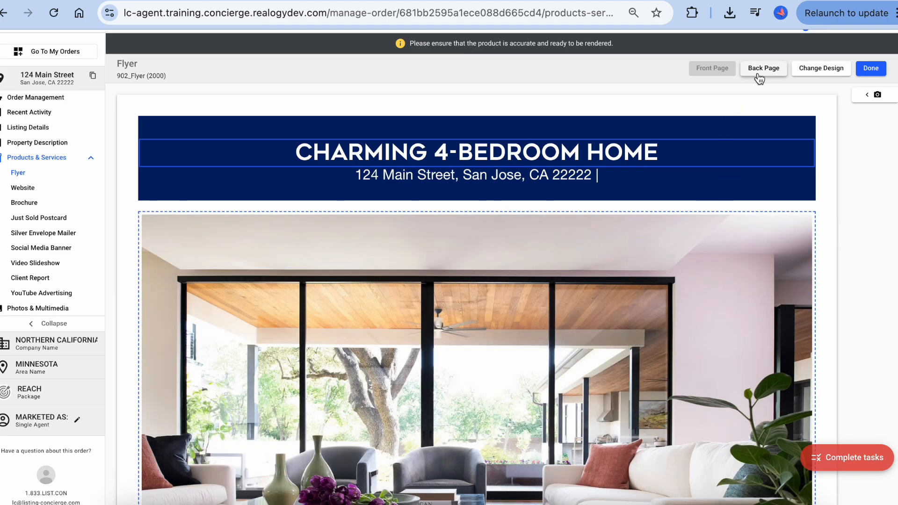
click(758, 70)
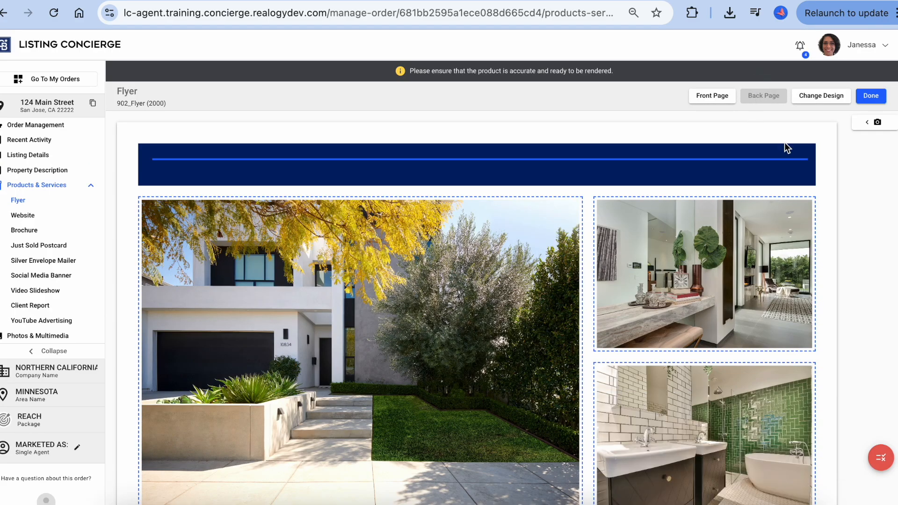
scroll(822, 162, down, 2)
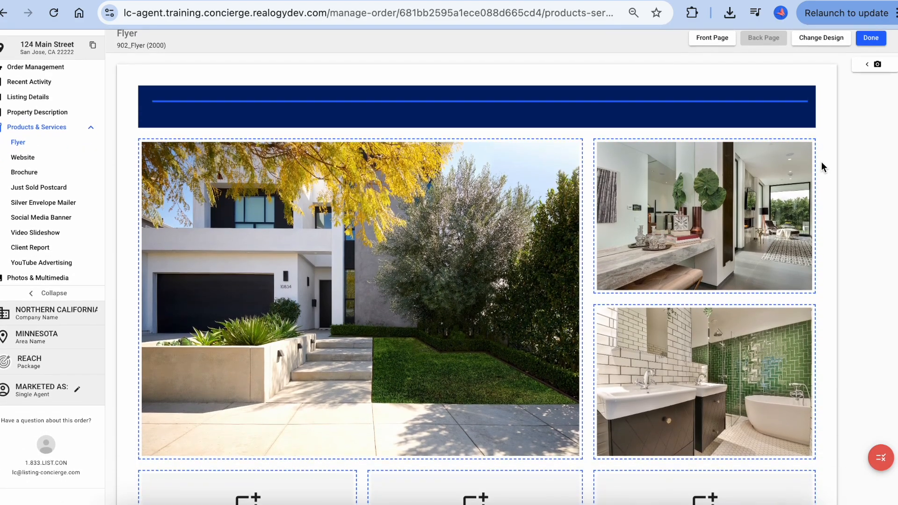
click(875, 60)
scroll(693, 217, down, 2)
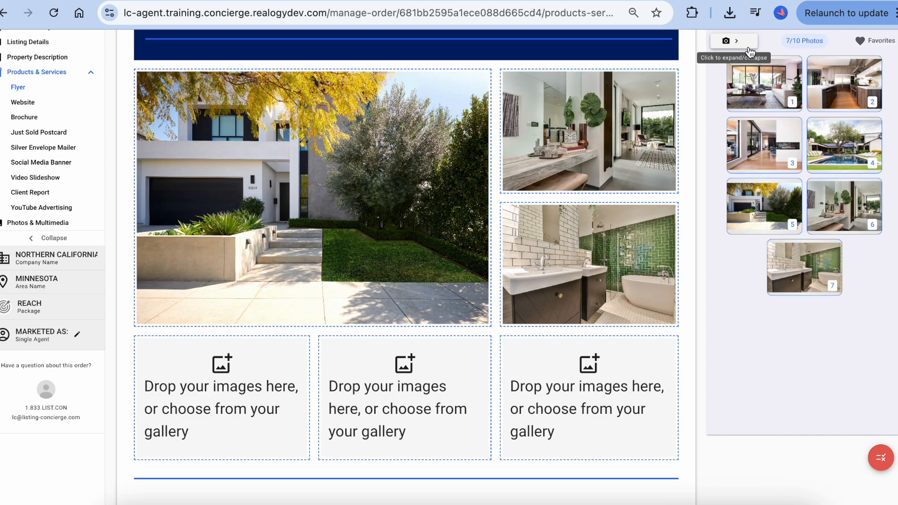
- Place gallery photo 3 in the back page's first empty slot and swap the large exterior photo with the interior photo beside it
drag(753, 152, 227, 393)
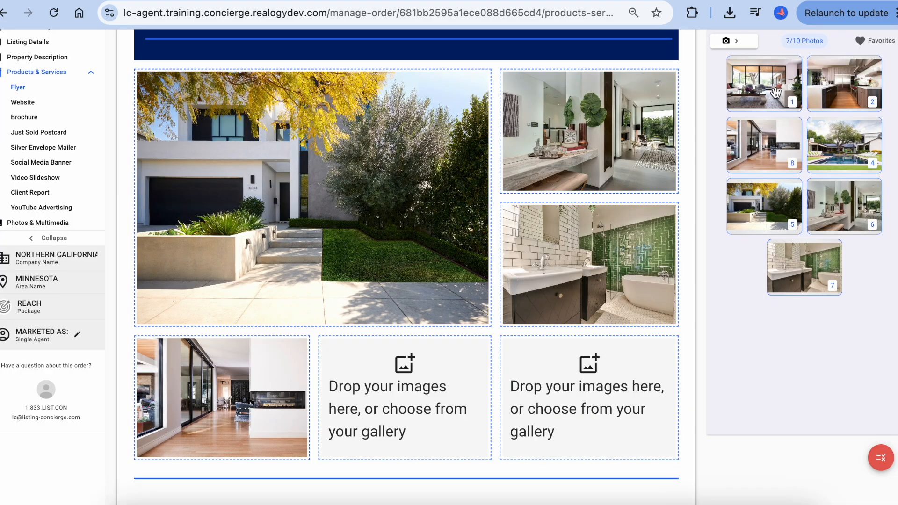
drag(776, 93, 459, 392)
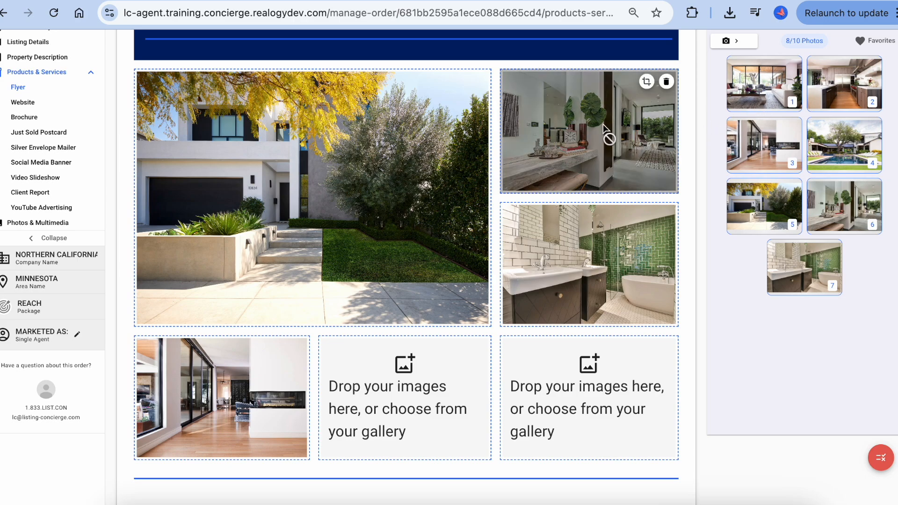
drag(609, 131, 343, 165)
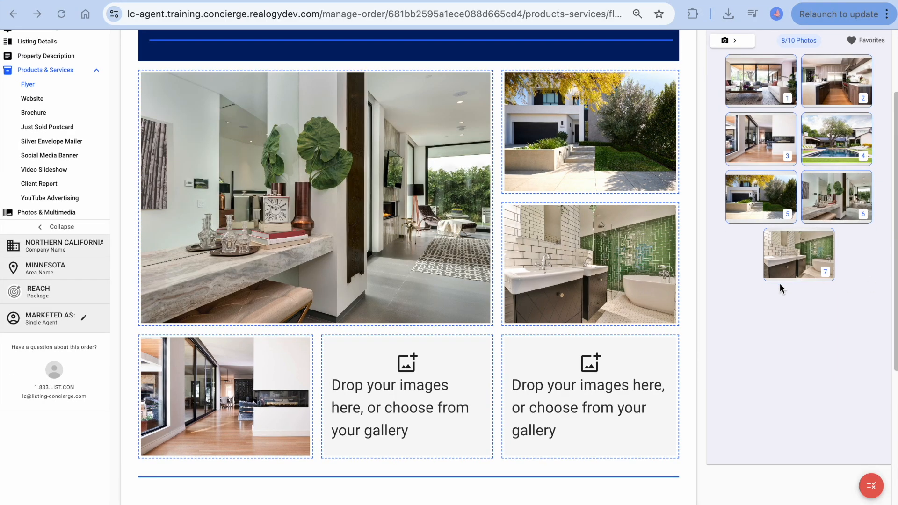
- Finish editing the flyer to render its proof and show the download resolution options
scroll(633, 261, up, 2)
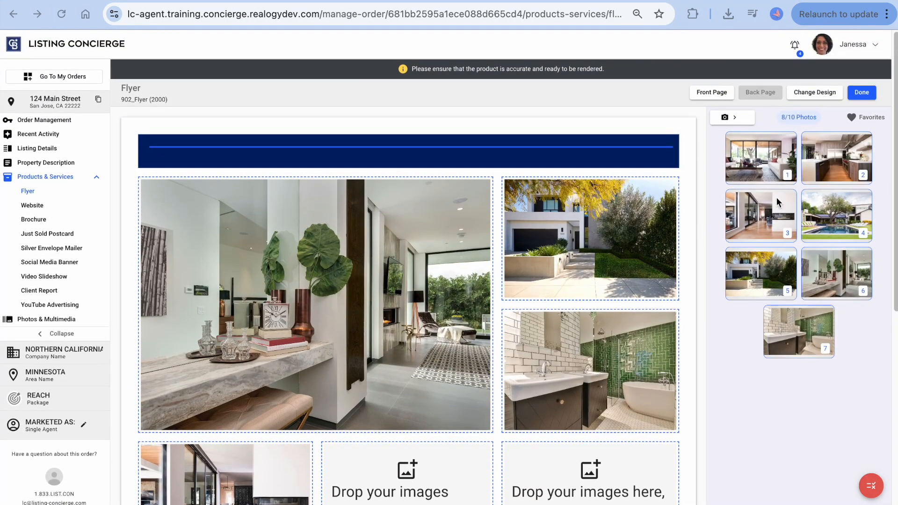
click(863, 96)
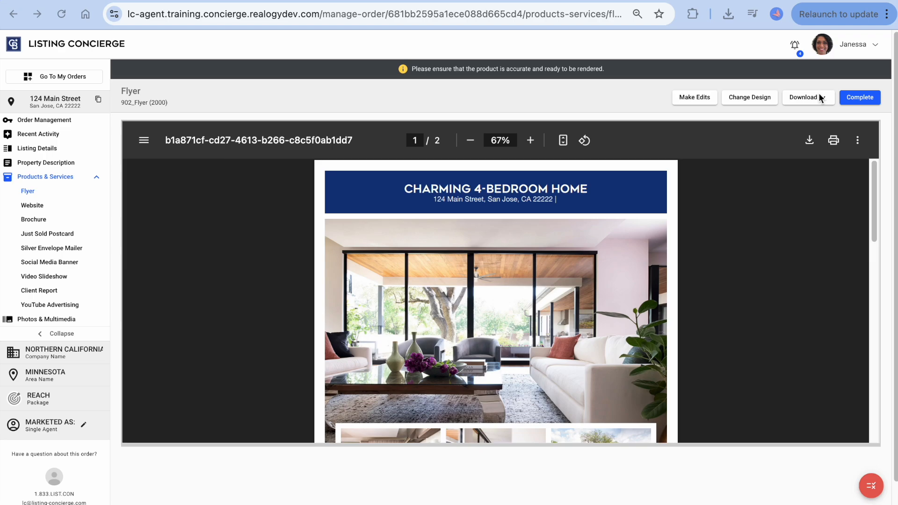
click(820, 97)
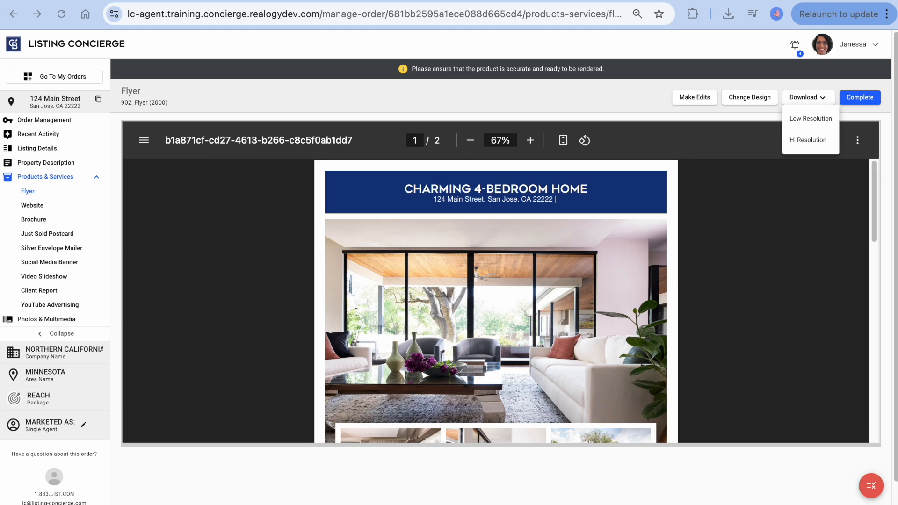
- Reopen the flyer for edits and bring up the alternative flyer designs
click(688, 97)
click(688, 97)
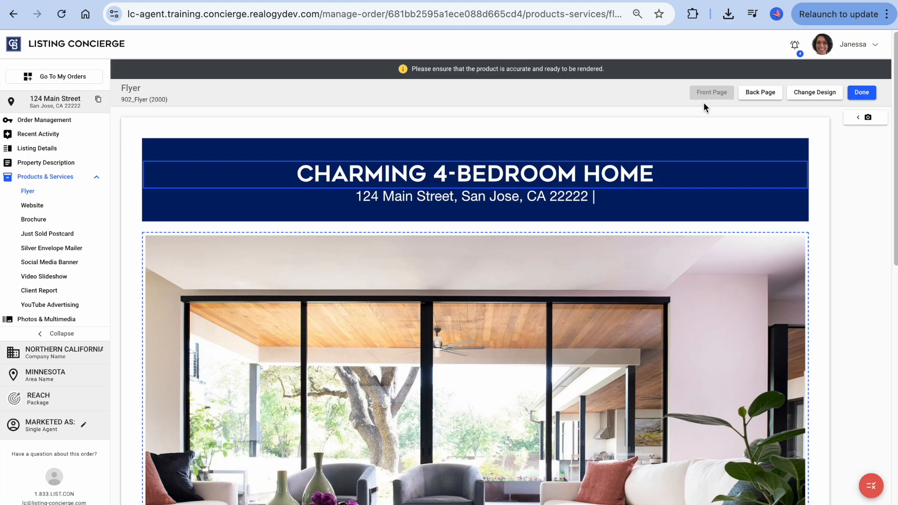
click(826, 95)
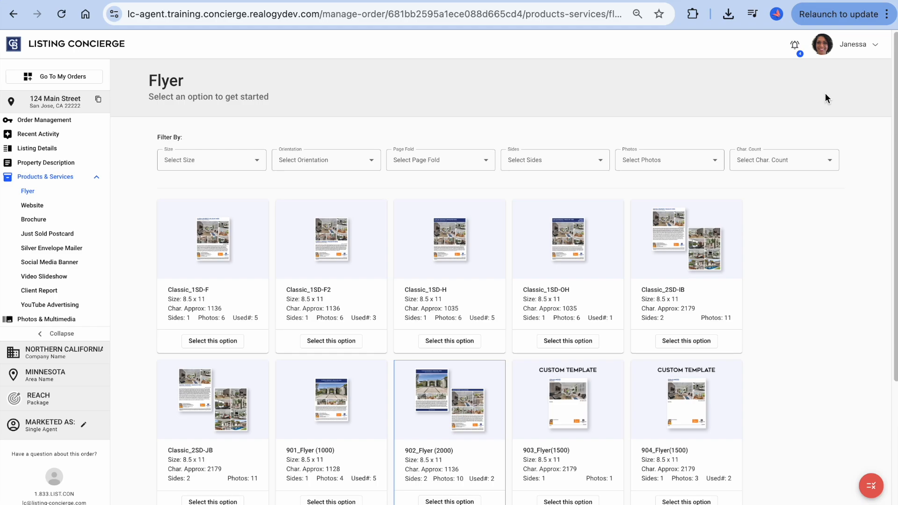
- Open the order's brochure from Order Management and choose the 101_Book Fold (1200) design
click(47, 124)
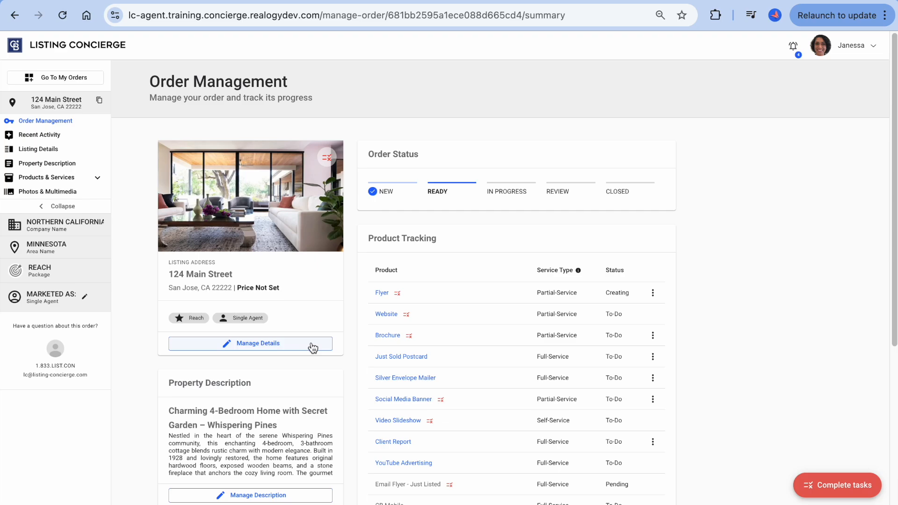
click(382, 338)
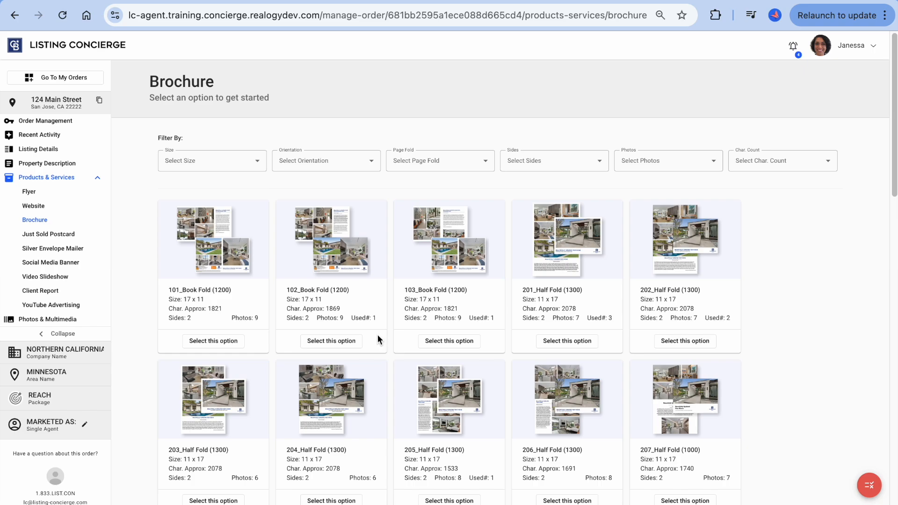
click(206, 344)
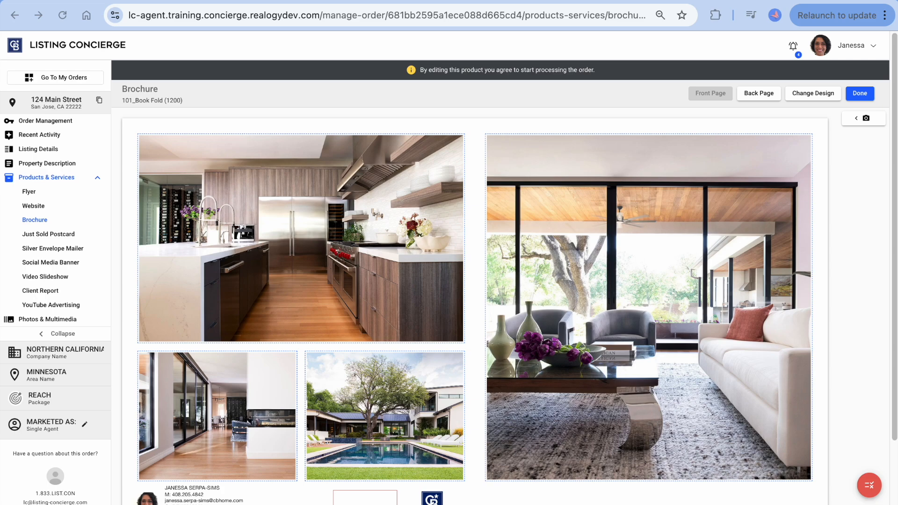
- Examine the brochure's front and back pages, including the photo slots and property description
click(761, 96)
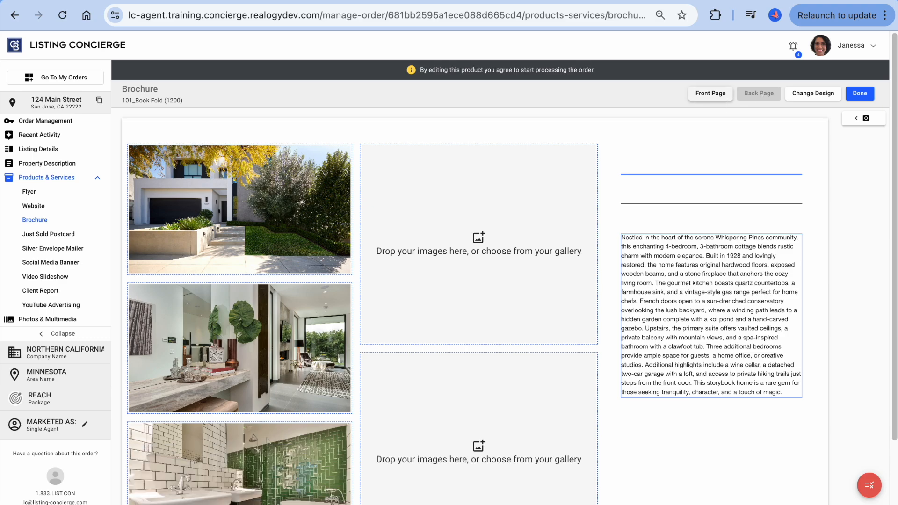
click(719, 94)
click(744, 95)
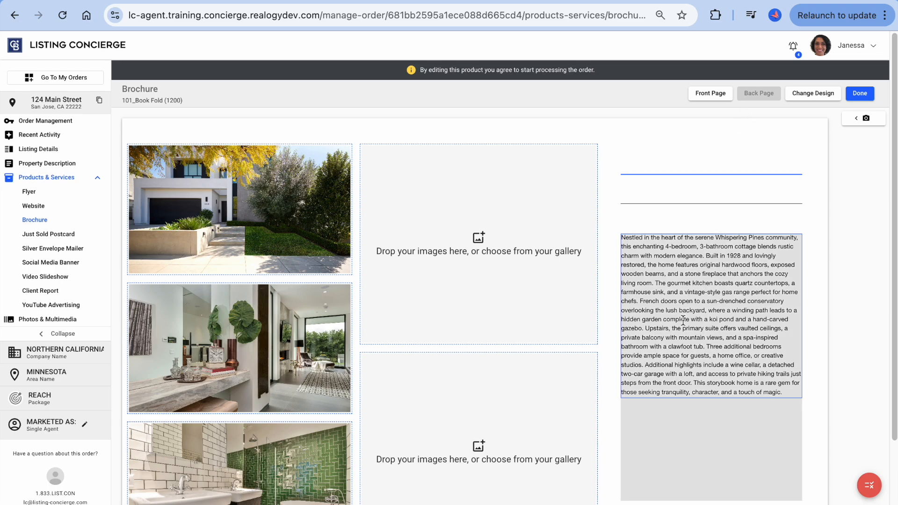
scroll(664, 310, down, 1)
scroll(655, 281, down, 2)
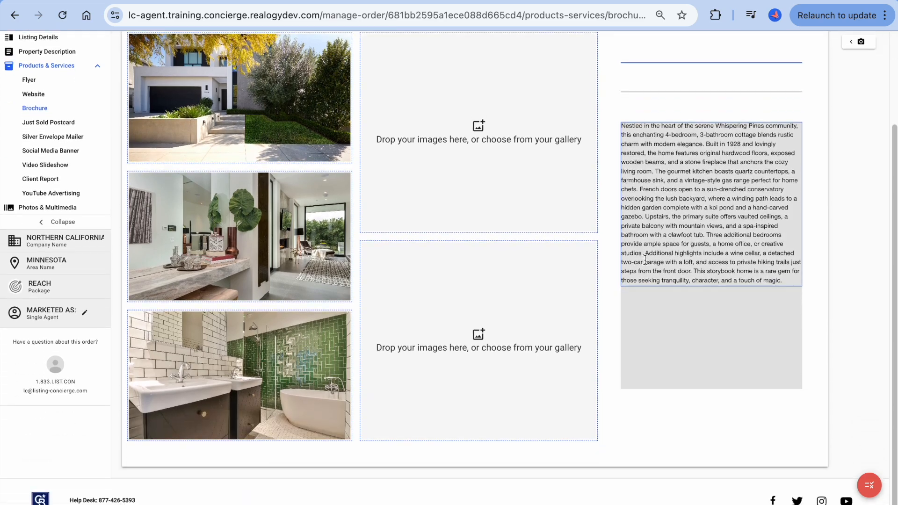
- Place the living room photo from the gallery into the upper empty photo slot on the brochure's back page
click(646, 258)
scroll(692, 190, up, 3)
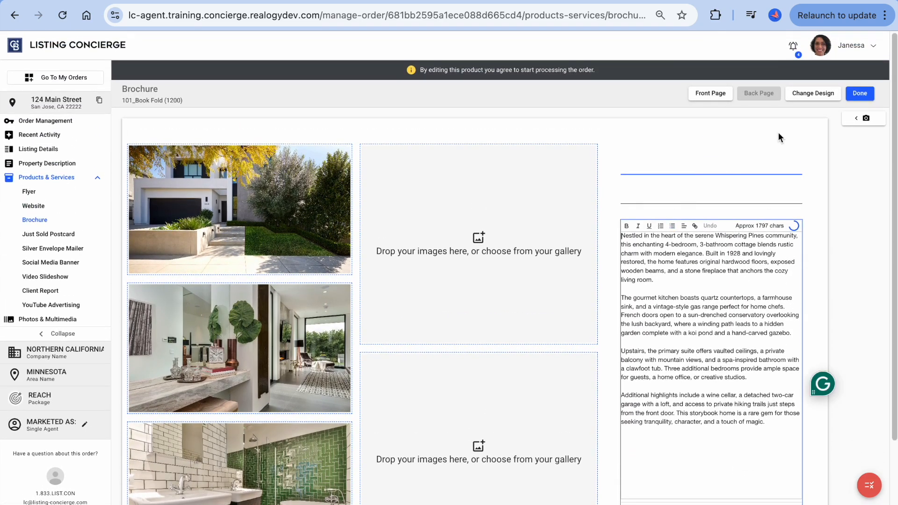
click(855, 119)
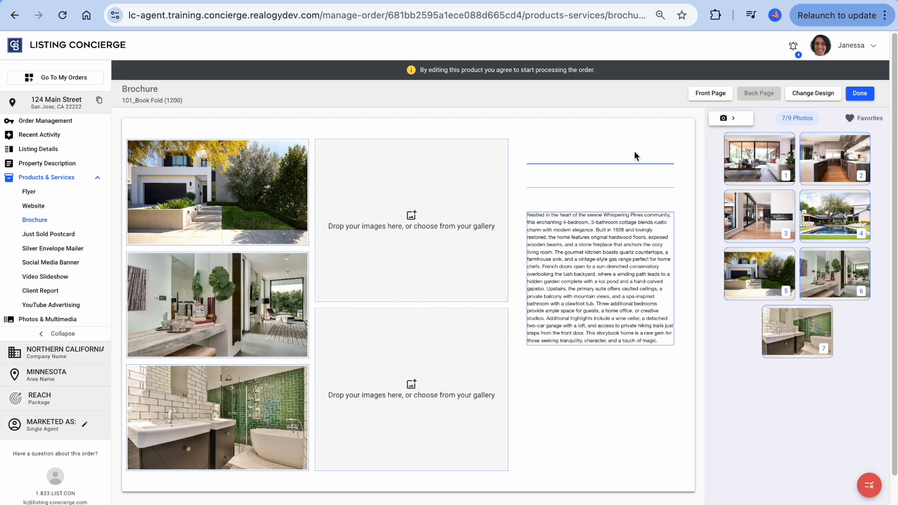
drag(748, 163, 476, 220)
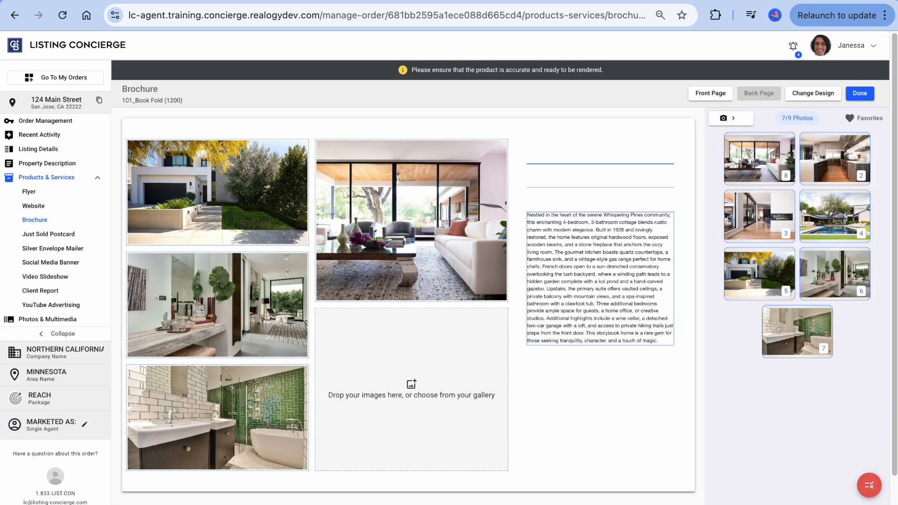
click(614, 170)
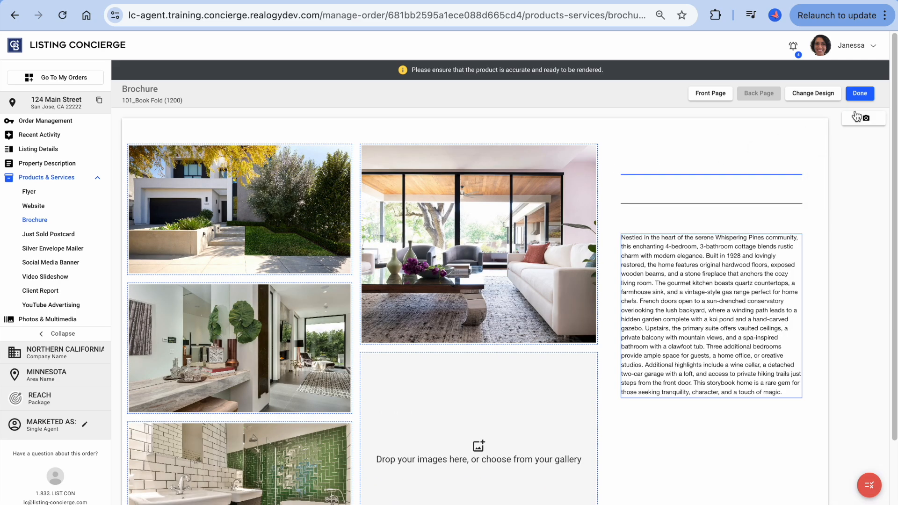
- Finish editing the brochure and accept the Terms and Conditions for the free brochure order at checkout
click(860, 93)
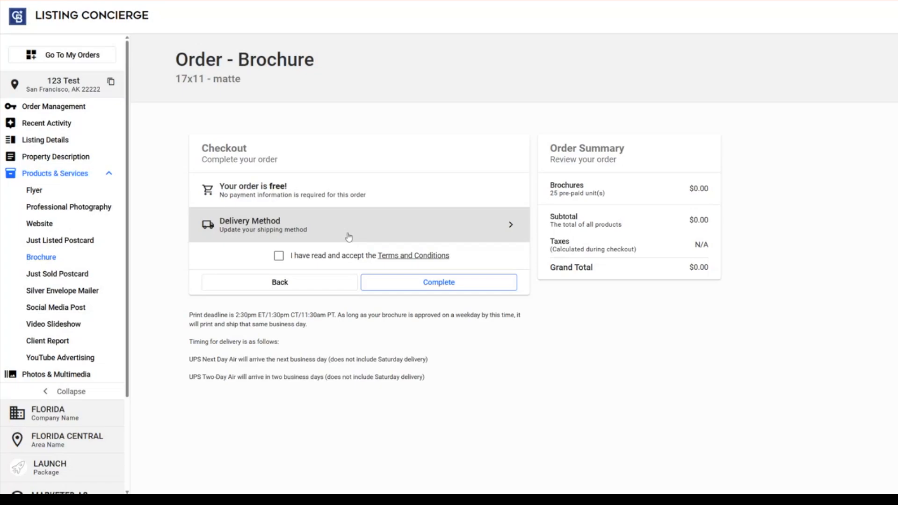
click(332, 255)
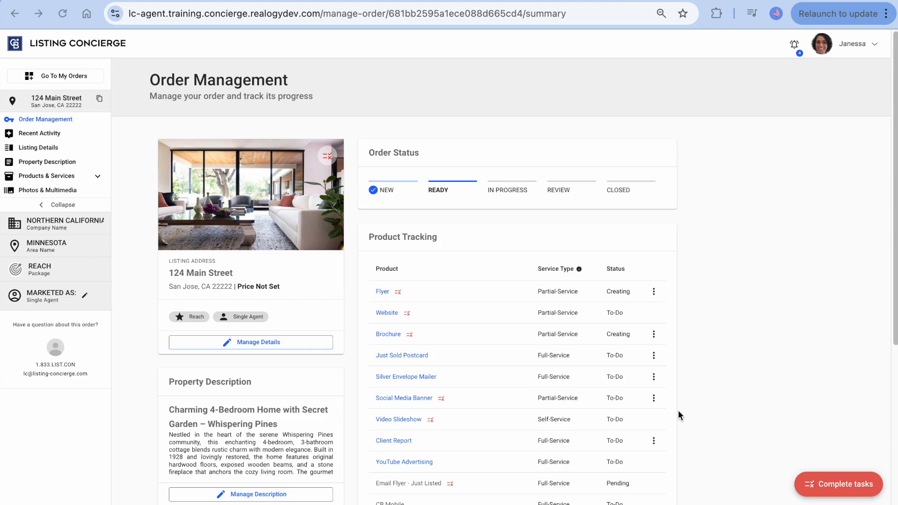
- Open the order's Silver Envelope Mailer from Order Management and examine its front page layout
click(412, 376)
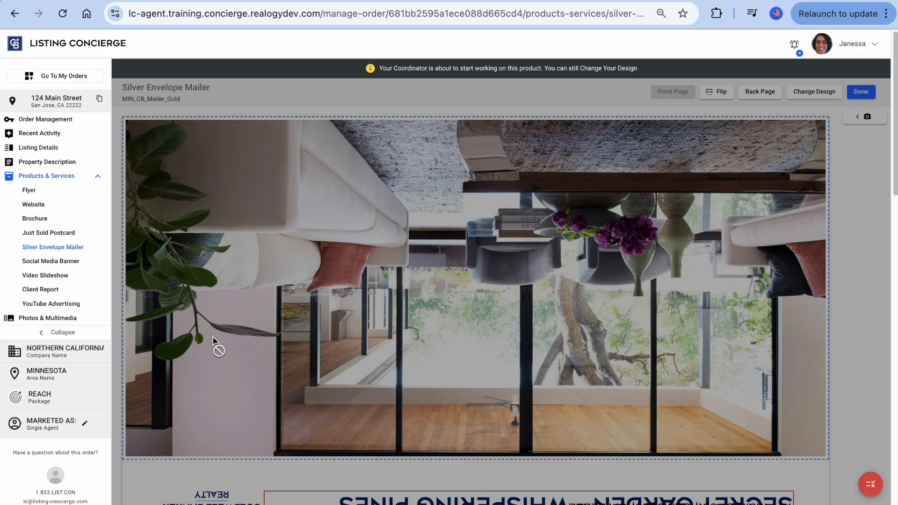
scroll(213, 341, down, 10)
scroll(213, 340, up, 10)
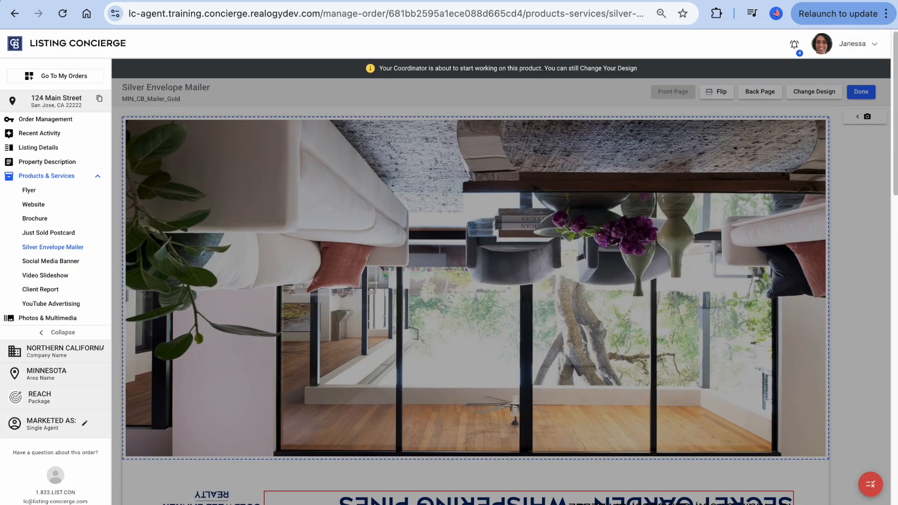